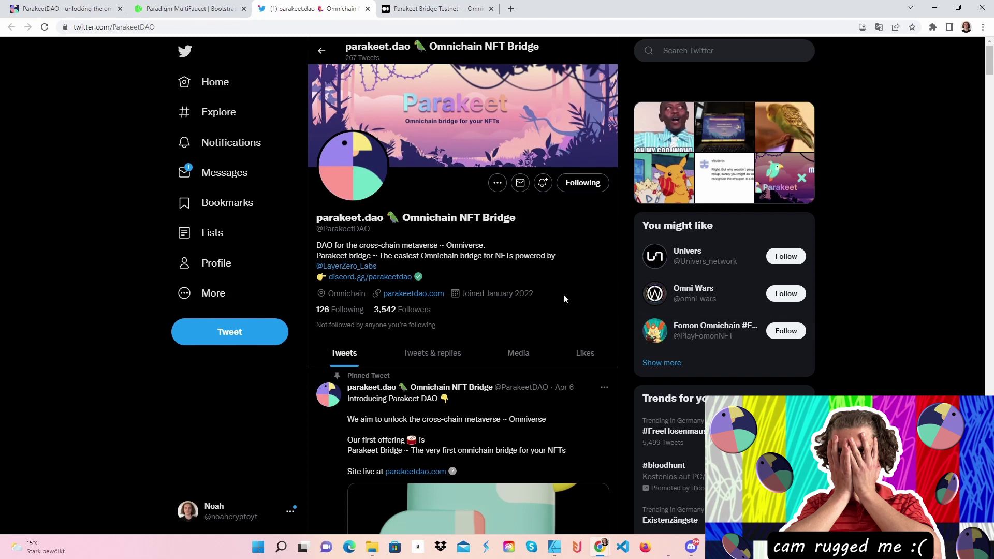
# Scroll down through parakeet.dao's recent tweets and back up to the top of the profile.
pyautogui.scroll(-12, 563, 294)
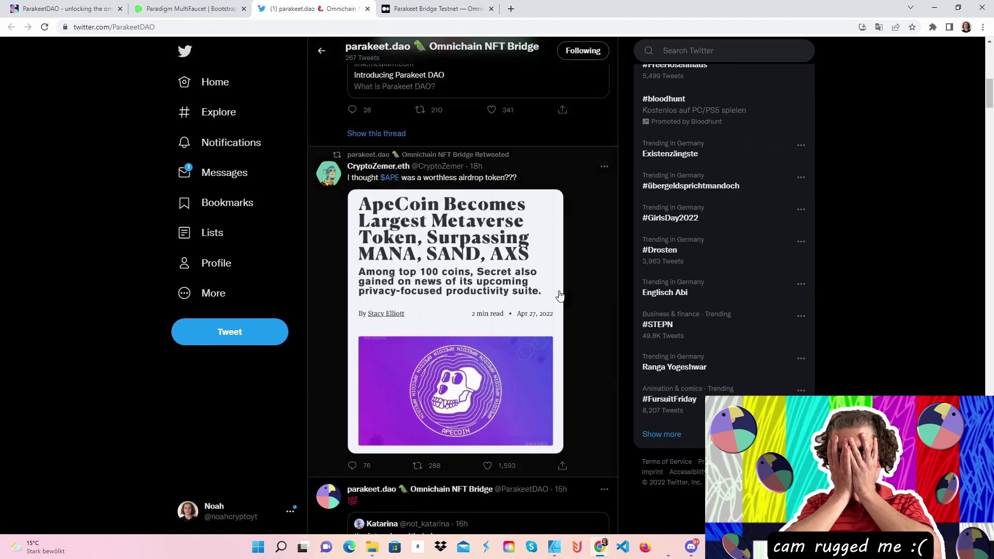
pyautogui.scroll(-10, 559, 296)
pyautogui.scroll(9, 559, 295)
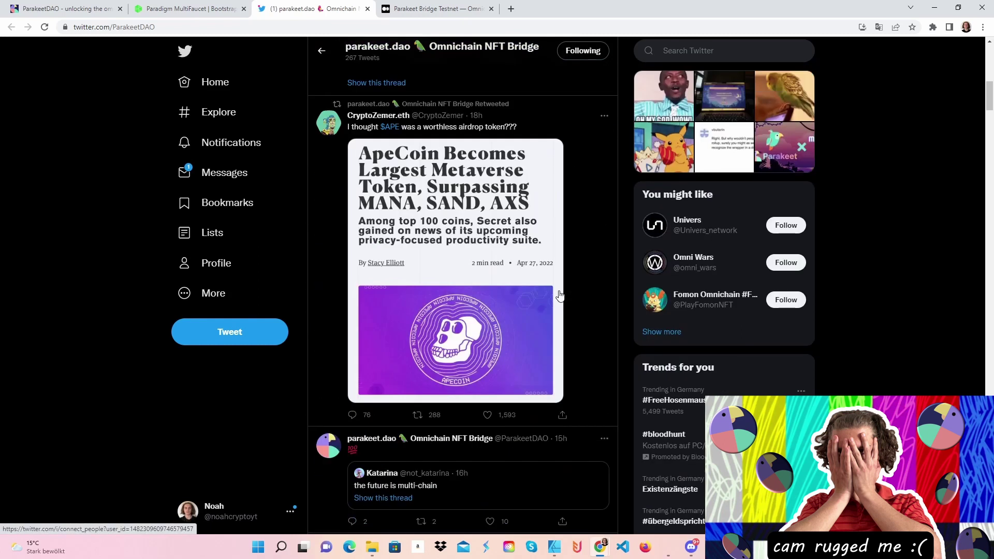
pyautogui.scroll(12, 559, 295)
pyautogui.click(451, 7)
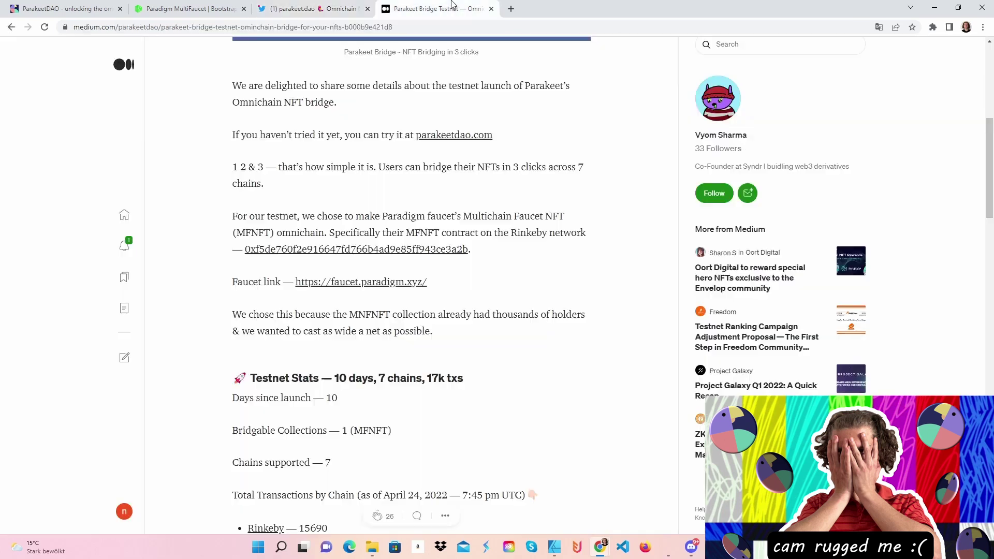
pyautogui.scroll(6, 482, 153)
pyautogui.scroll(-5, 482, 152)
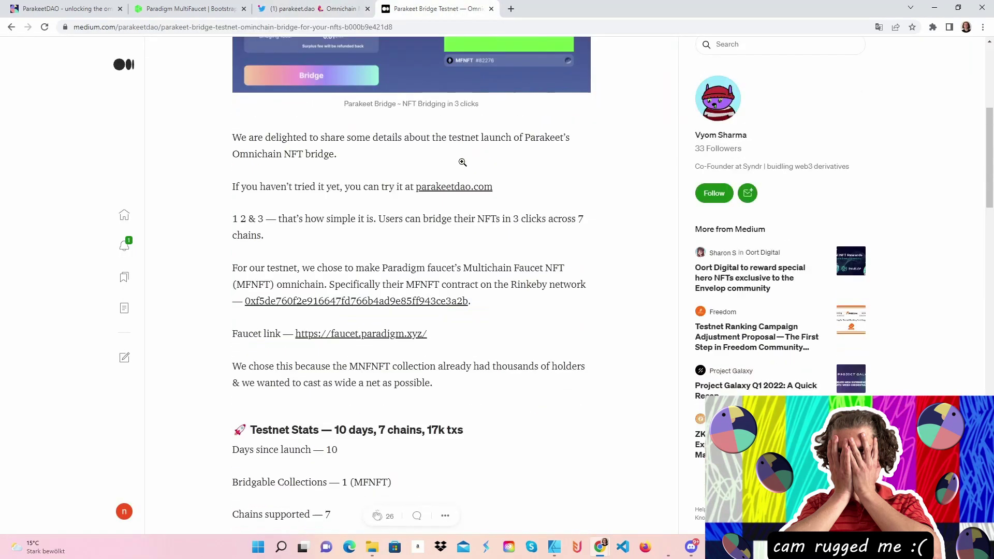
pyautogui.hotkey('ctrl', 'shift', 'Tab')
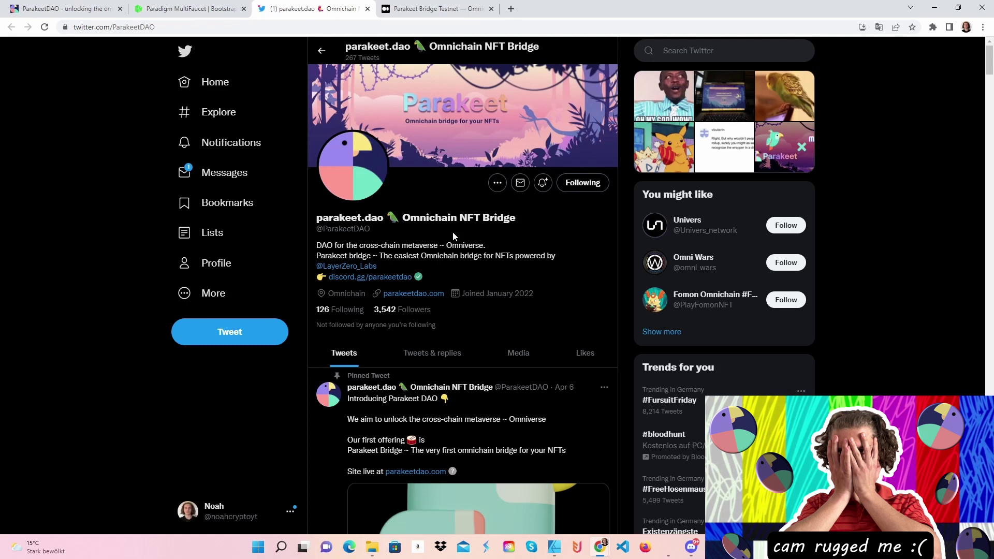
pyautogui.click(447, 8)
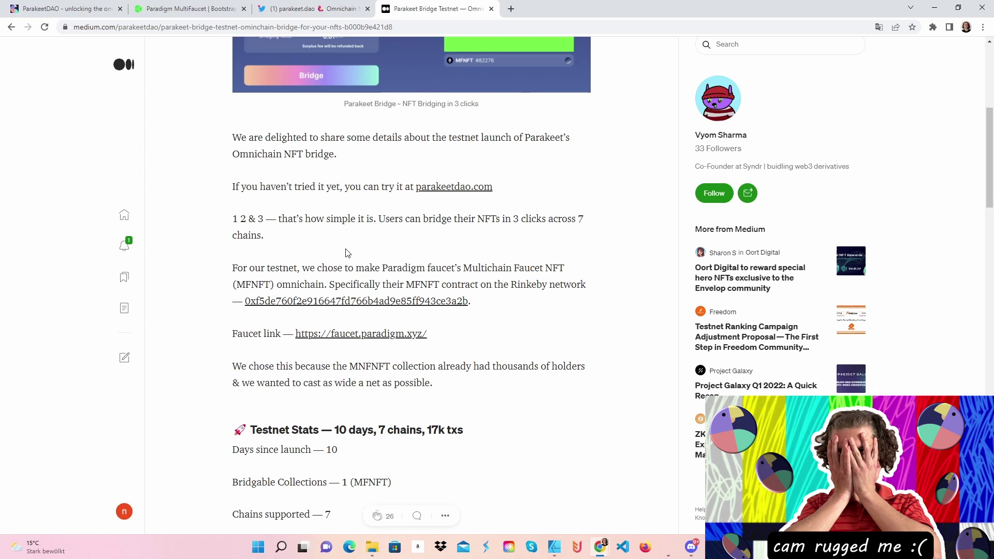
pyautogui.scroll(-2, 407, 225)
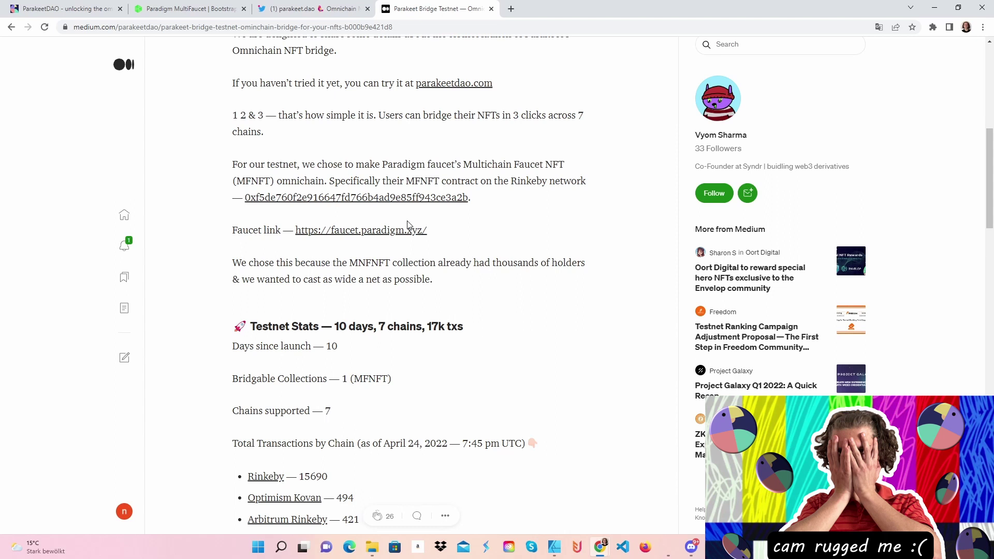
# Open the Paradigm MultiFaucet linked in the article, then return to the parakeet.dao Twitter profile.
pyautogui.click(407, 228)
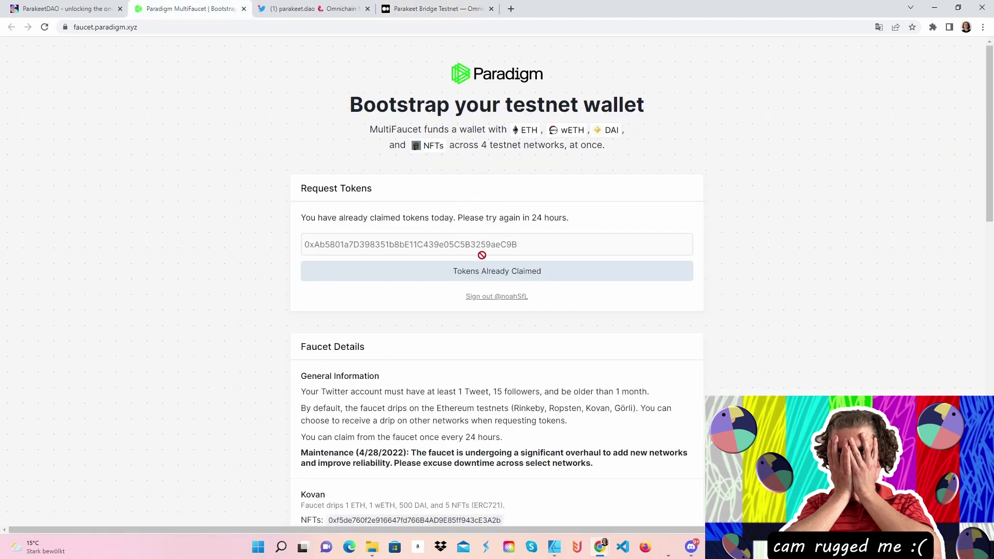
pyautogui.click(293, 6)
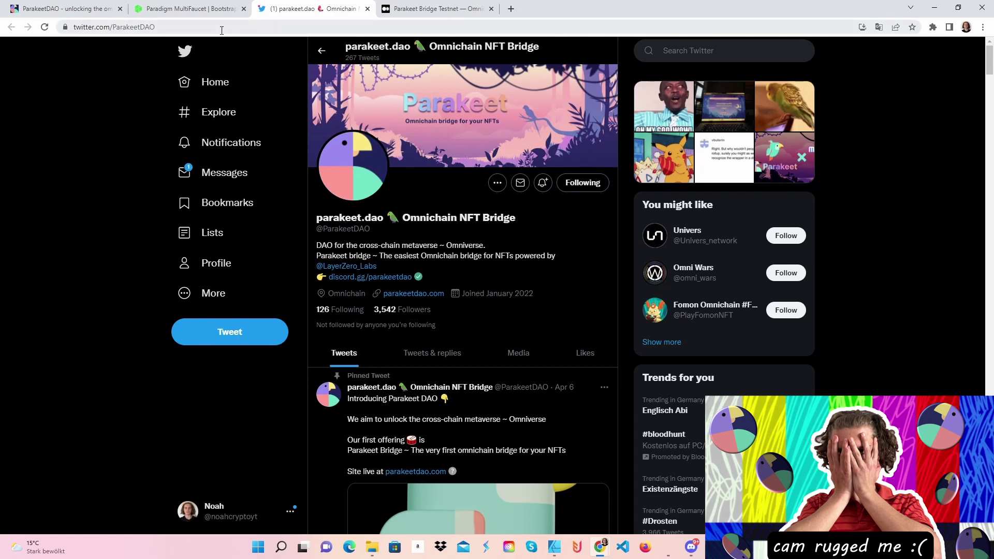
pyautogui.click(407, 9)
pyautogui.scroll(-5, 481, 189)
pyautogui.scroll(-17, 481, 189)
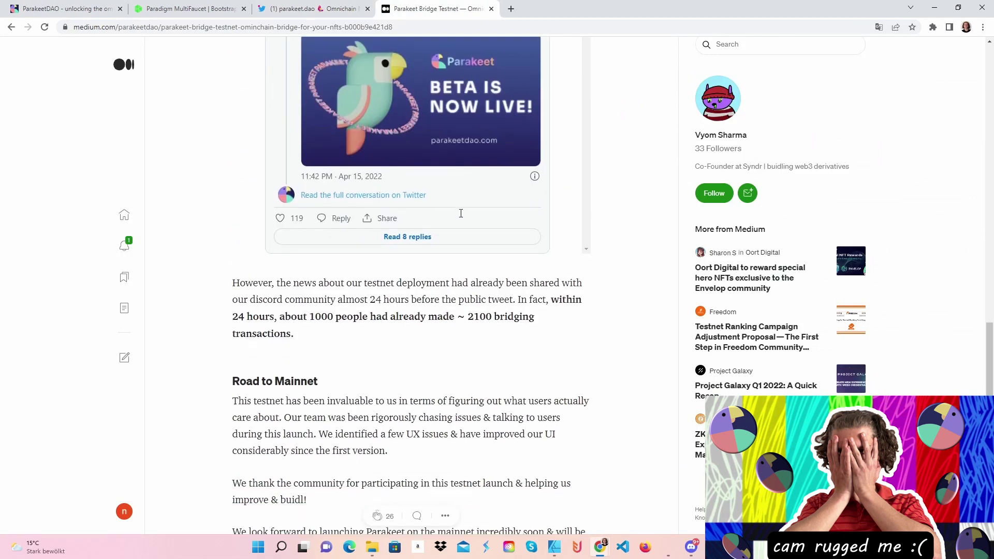
pyautogui.scroll(-1, 461, 214)
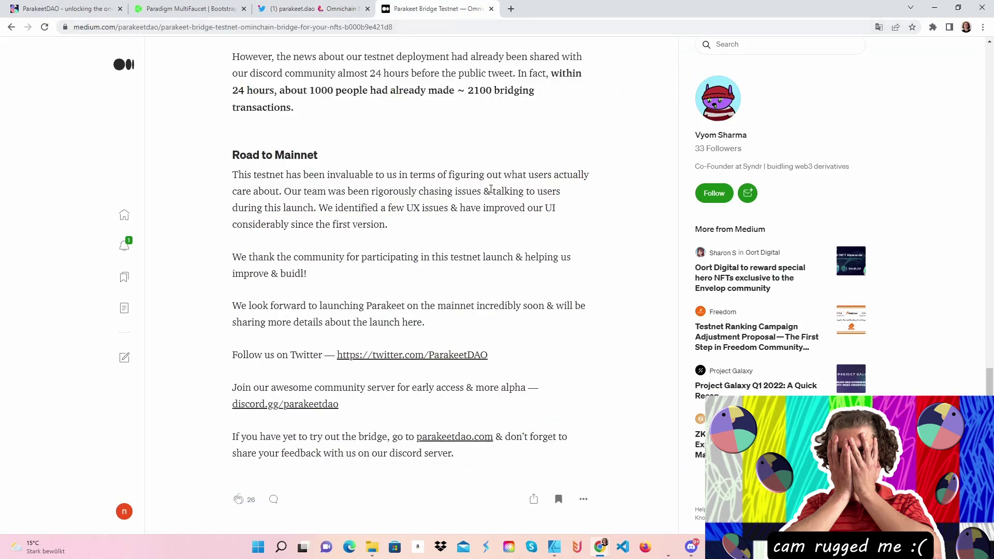
pyautogui.scroll(15, 491, 190)
pyautogui.scroll(-8, 447, 231)
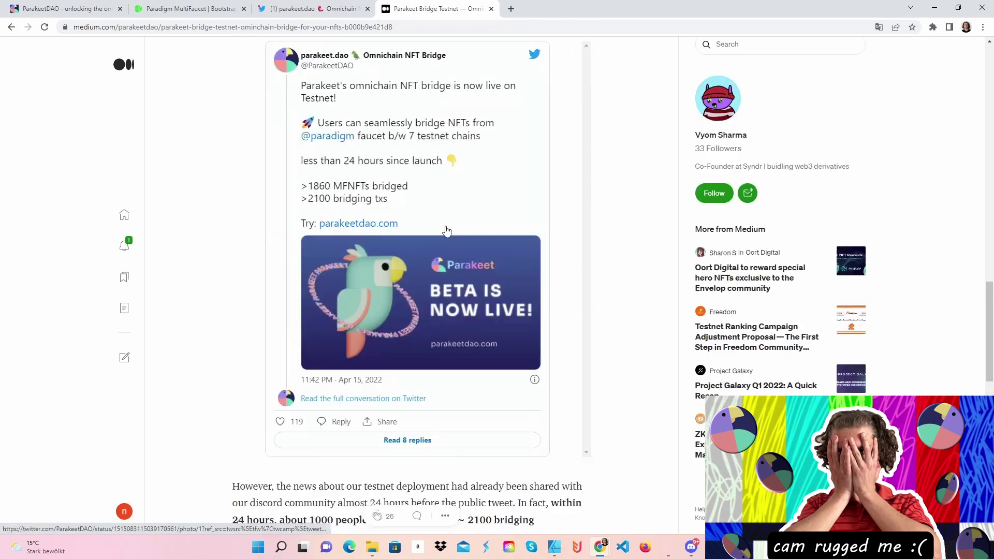
pyautogui.scroll(-7, 447, 231)
pyautogui.scroll(-3, 447, 231)
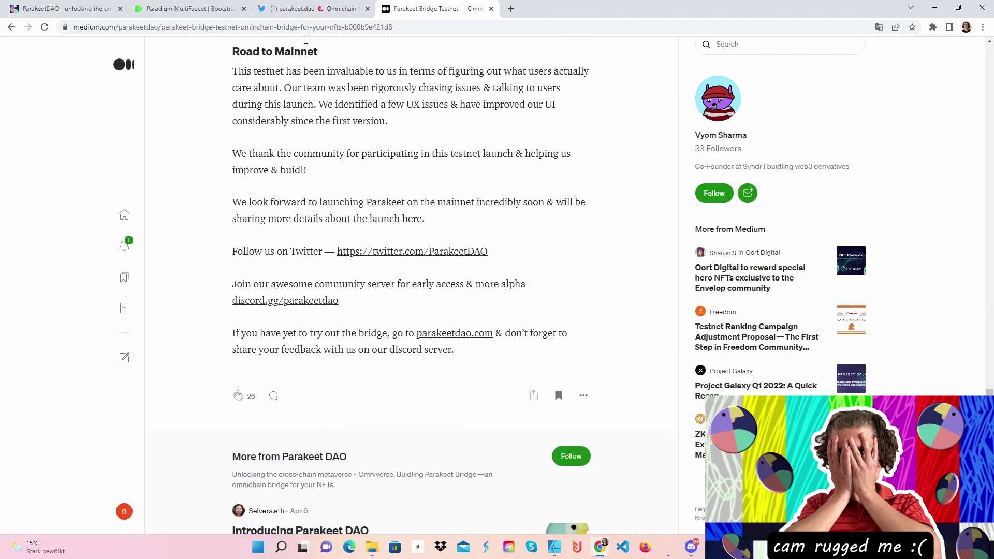
# Go from the bridge page to the Parakeet home page and toggle the dark theme on and off.
pyautogui.click(106, 8)
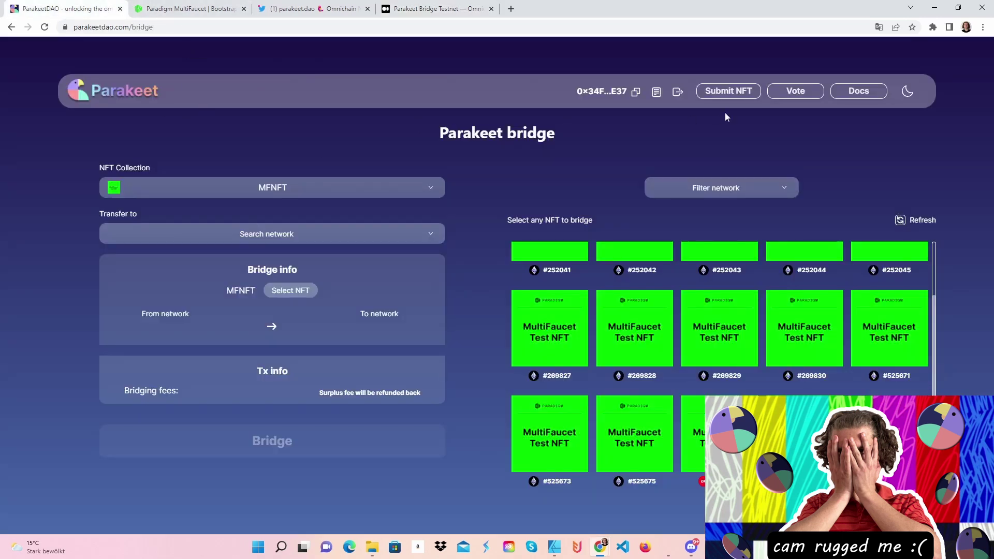
pyautogui.click(138, 90)
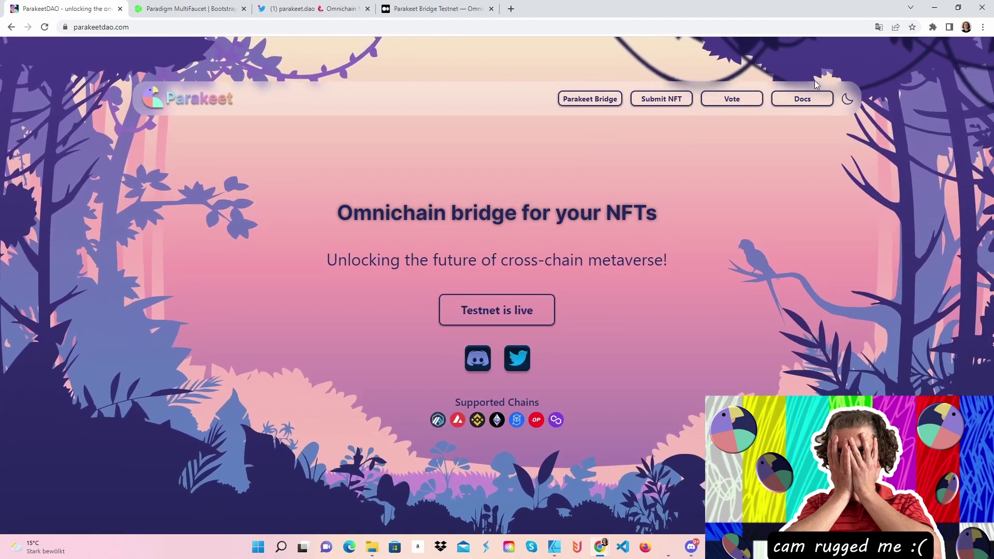
pyautogui.click(847, 99)
pyautogui.click(846, 103)
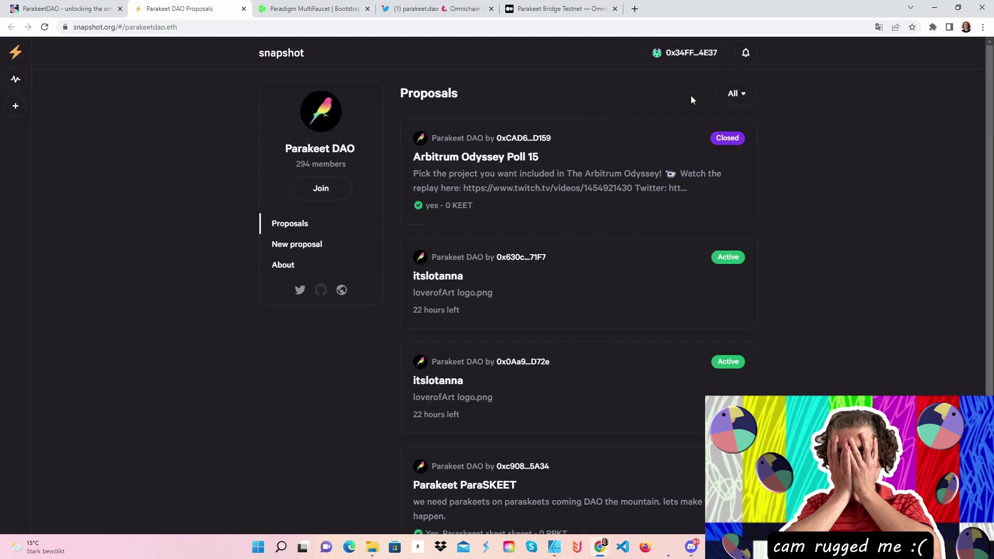
pyautogui.click(579, 284)
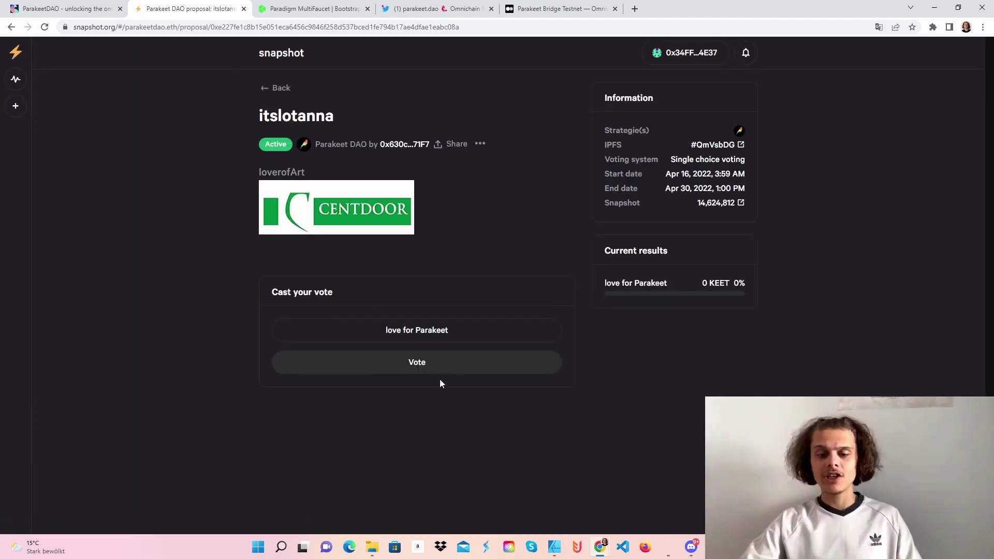
pyautogui.click(432, 334)
pyautogui.click(428, 365)
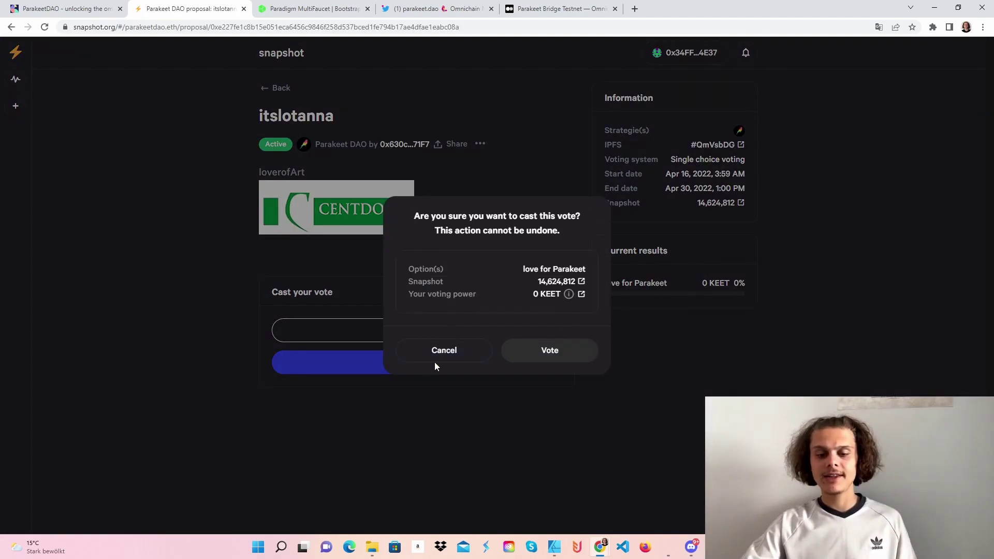
pyautogui.click(484, 355)
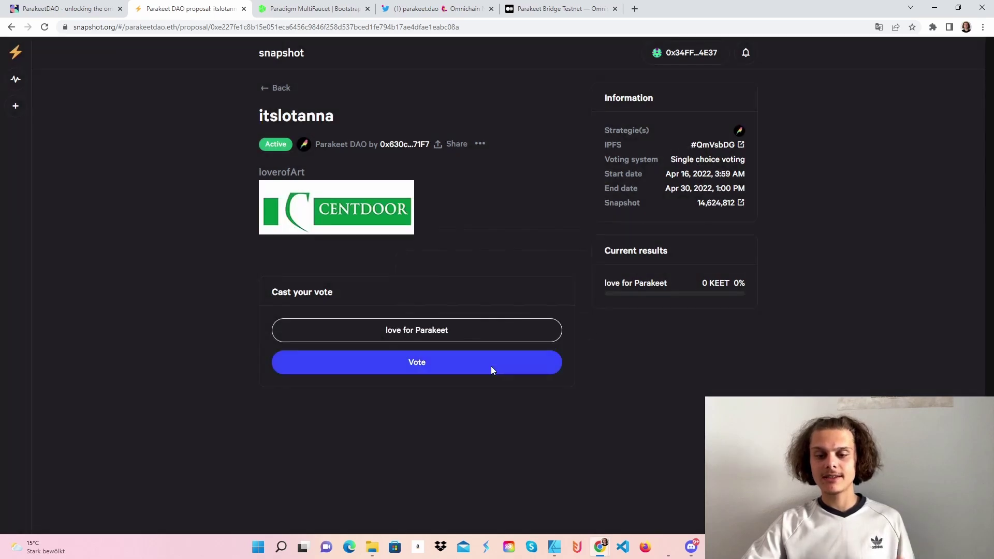
# Try the same 'love for Parakeet' vote on the second itslotanna proposal and cancel it.
pyautogui.click(11, 28)
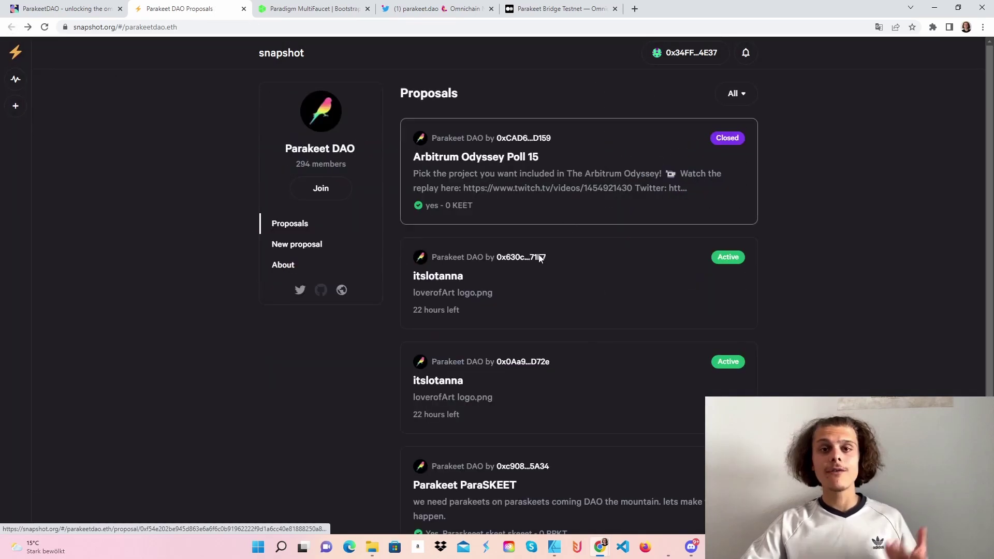
pyautogui.click(509, 366)
pyautogui.click(419, 340)
pyautogui.click(466, 379)
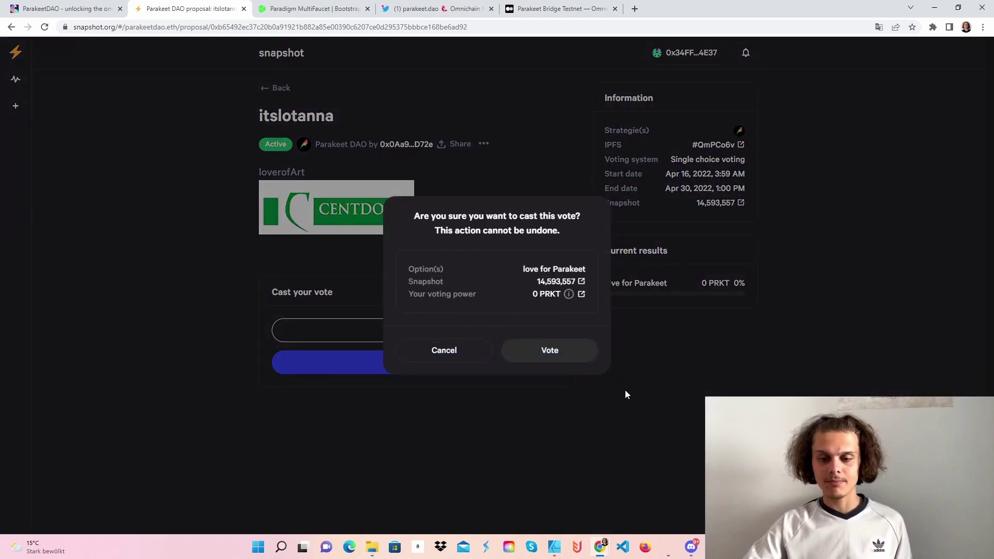
pyautogui.click(484, 357)
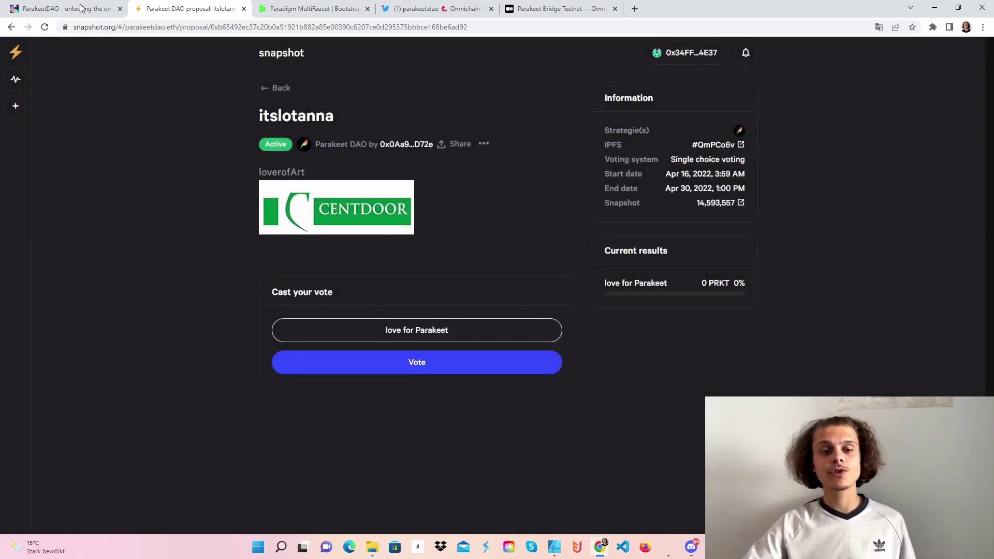
# Close Snapshot, skim the Parakeet DAO Docs sidebar, then open the bridge testnet page.
pyautogui.click(243, 9)
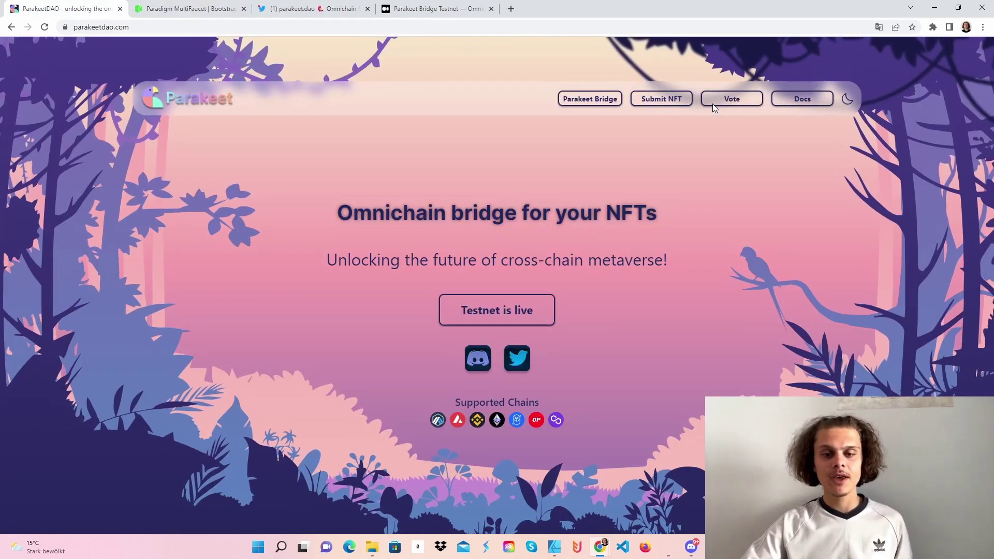
pyautogui.click(815, 106)
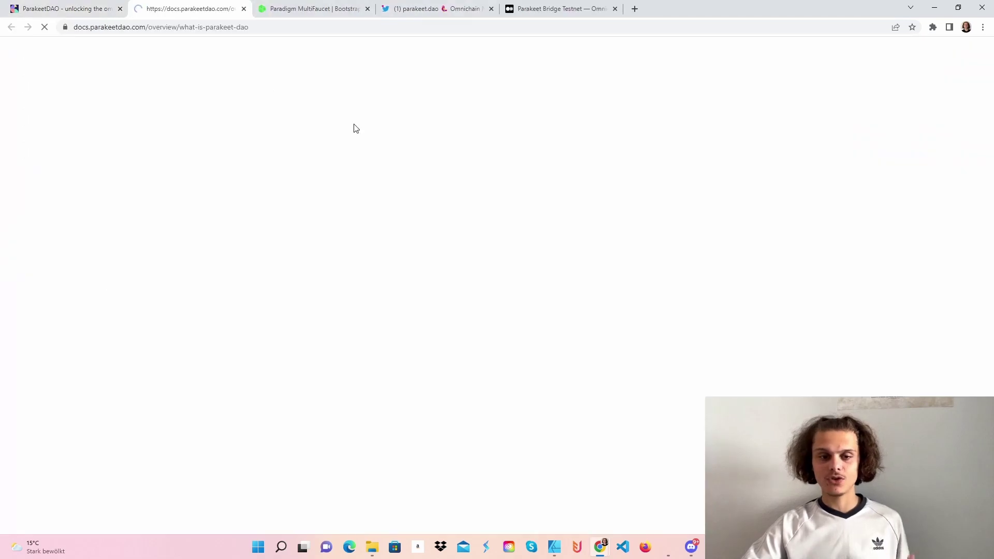
pyautogui.scroll(-1, 197, 221)
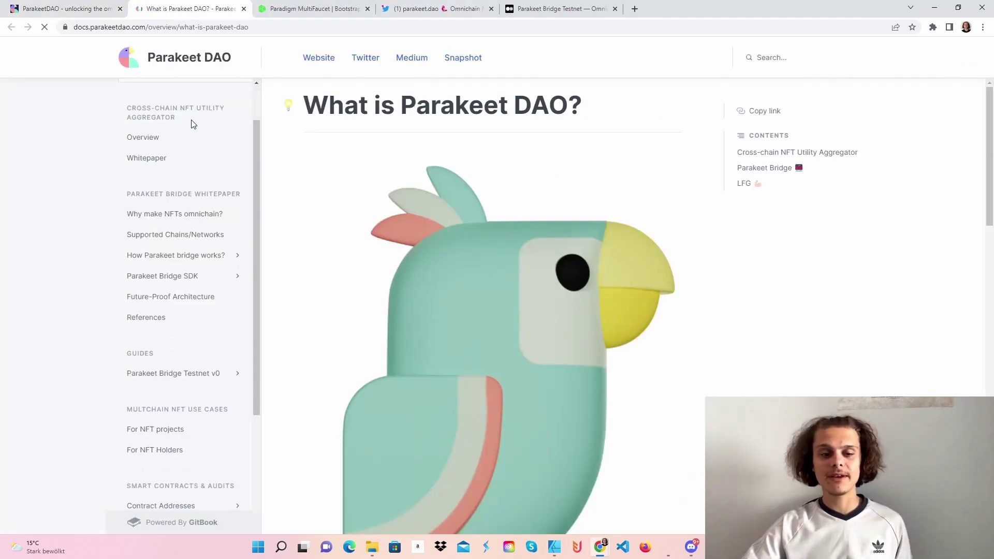
pyautogui.click(244, 9)
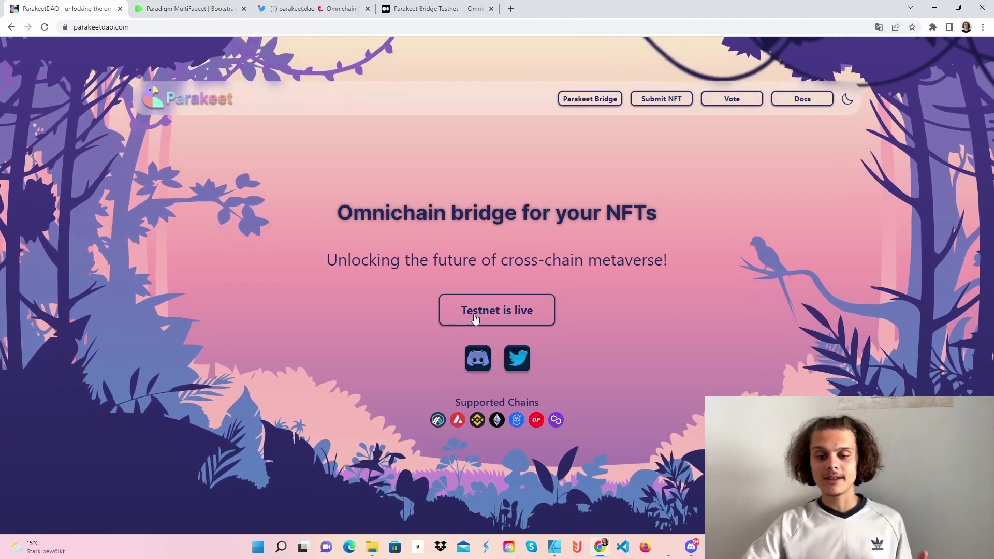
pyautogui.click(476, 318)
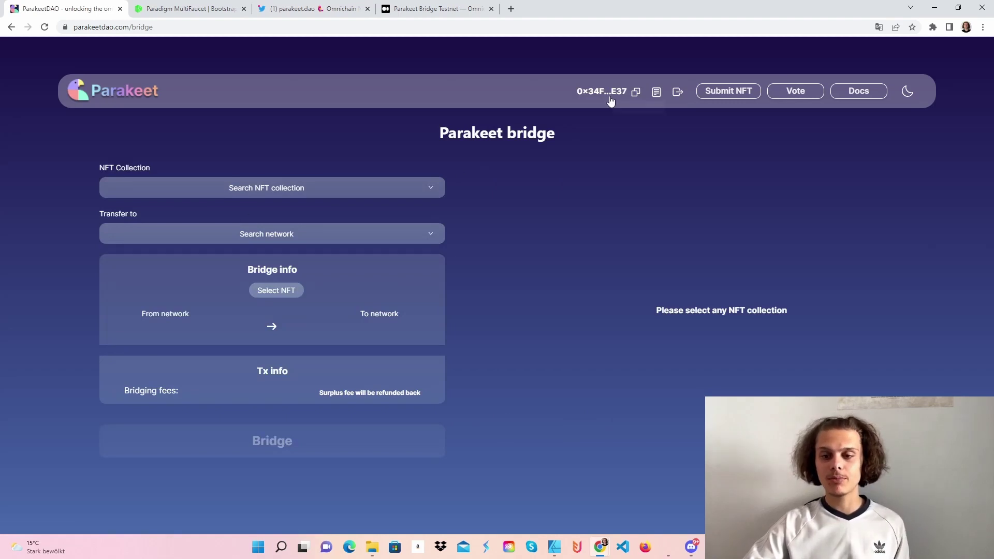
# Reconnect the wallet, then choose the MFNFT collection and Rinkeby as the transfer destination.
pyautogui.click(678, 92)
pyautogui.click(477, 183)
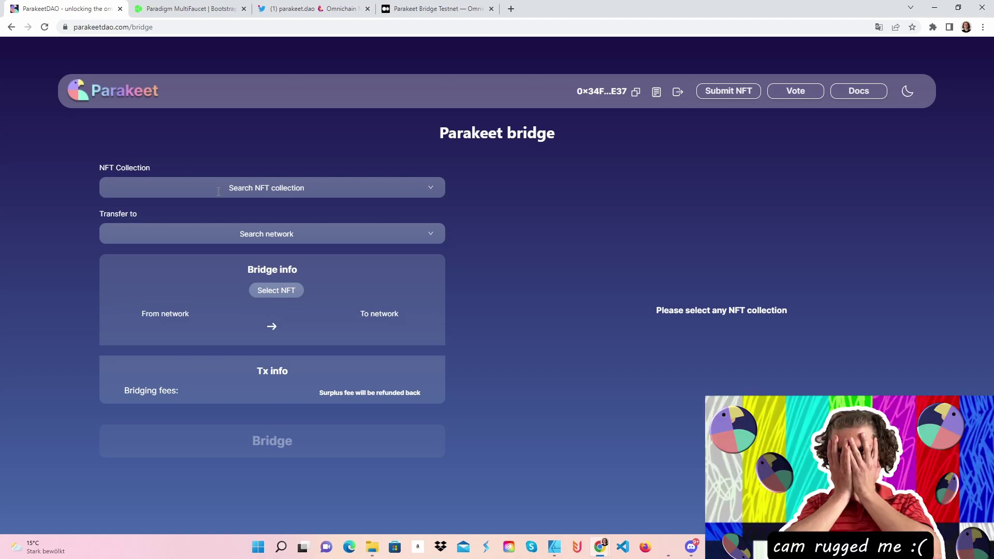
pyautogui.click(284, 183)
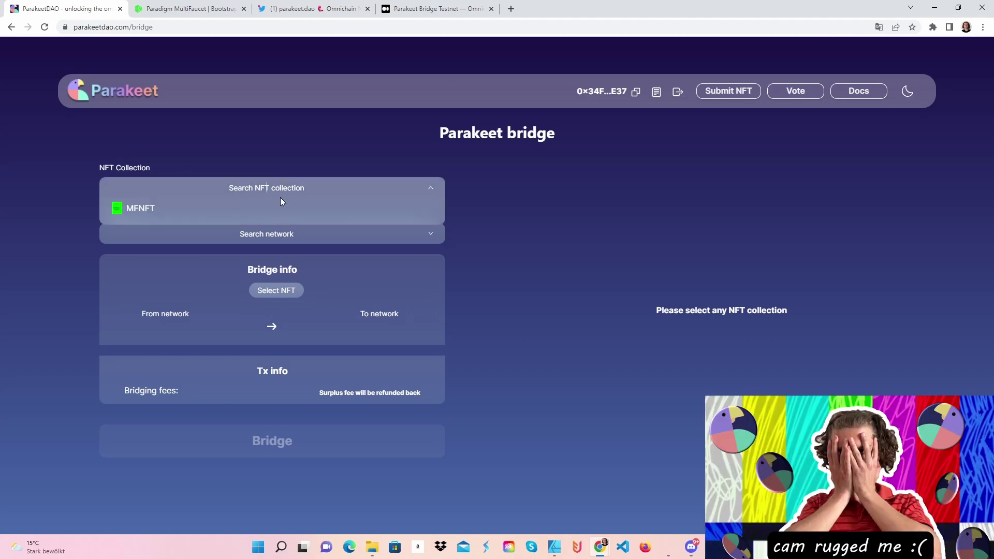
pyautogui.click(228, 210)
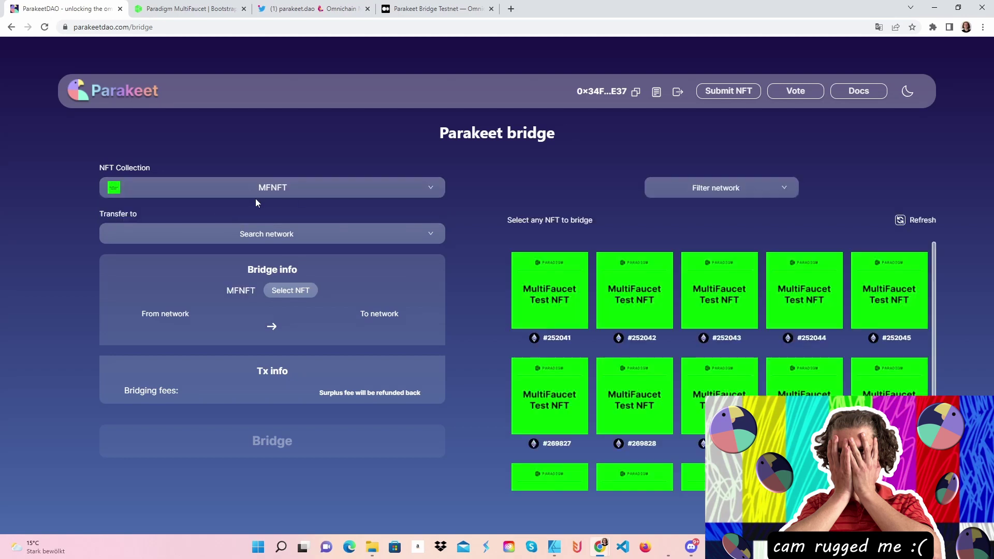
pyautogui.click(282, 238)
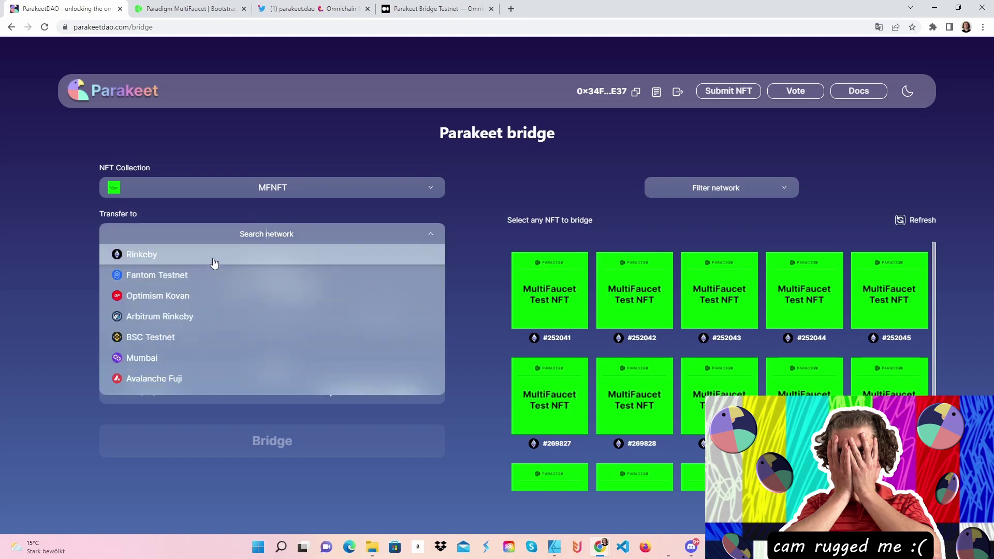
pyautogui.scroll(-2, 724, 366)
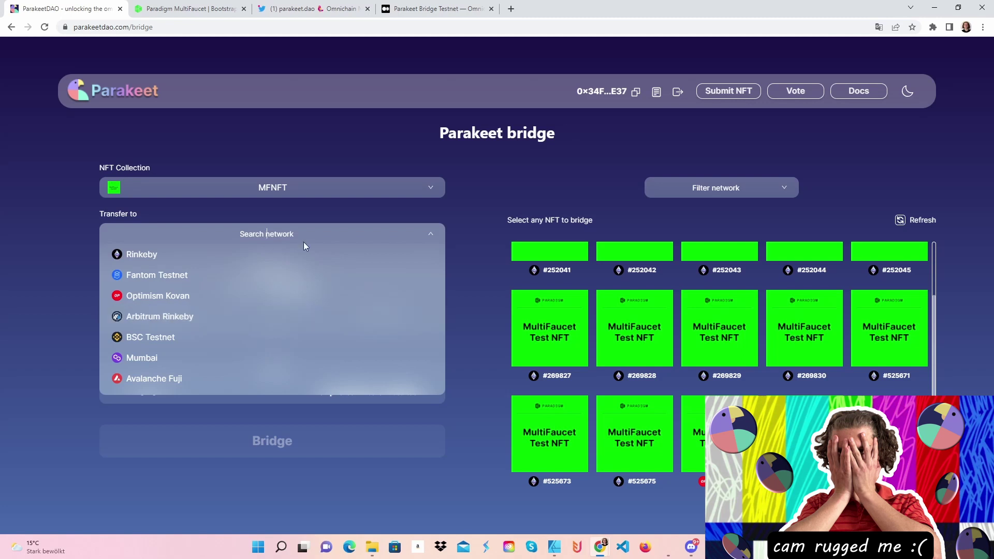
pyautogui.click(266, 252)
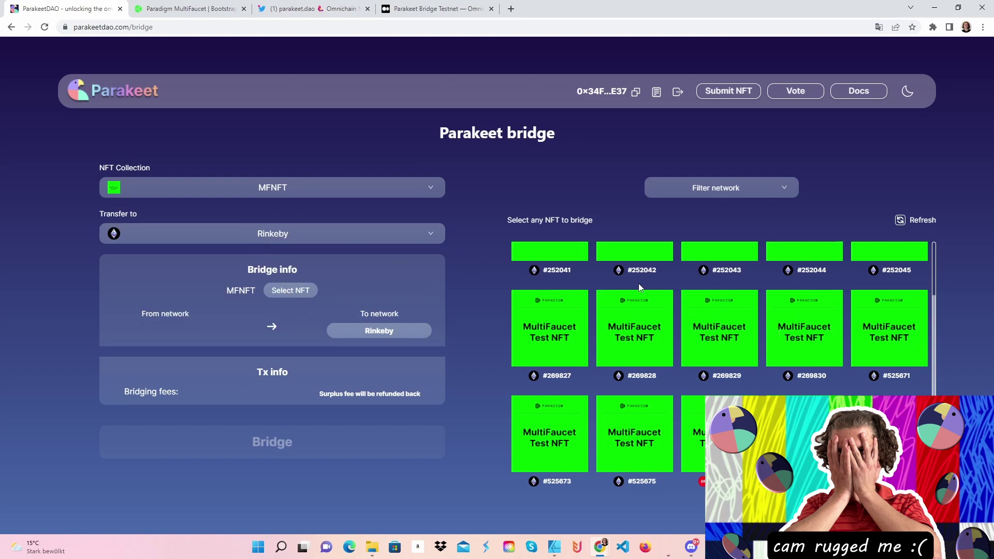
# Select MultiFaucet Test NFT #269828, set Mumbai as the destination, and start the bridge.
pyautogui.click(635, 329)
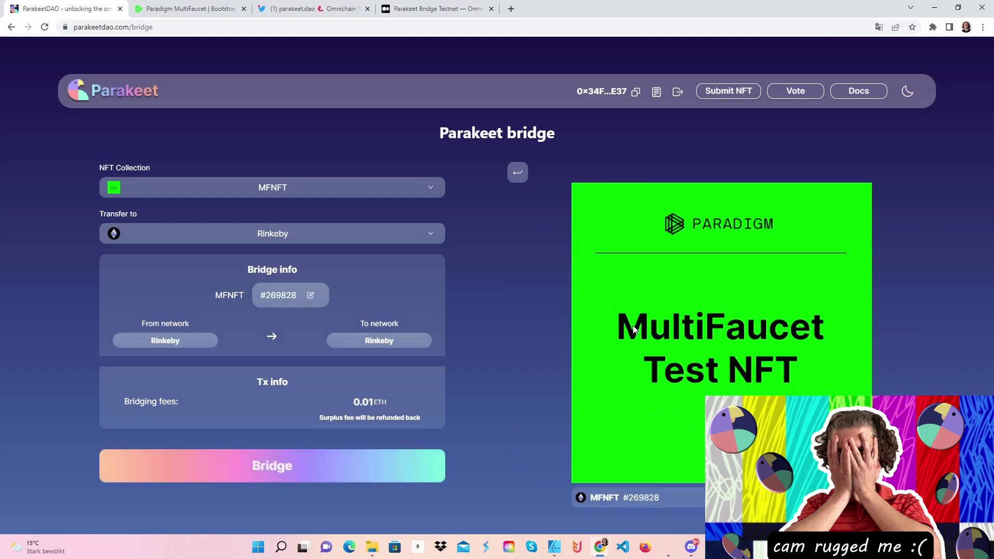
pyautogui.click(273, 234)
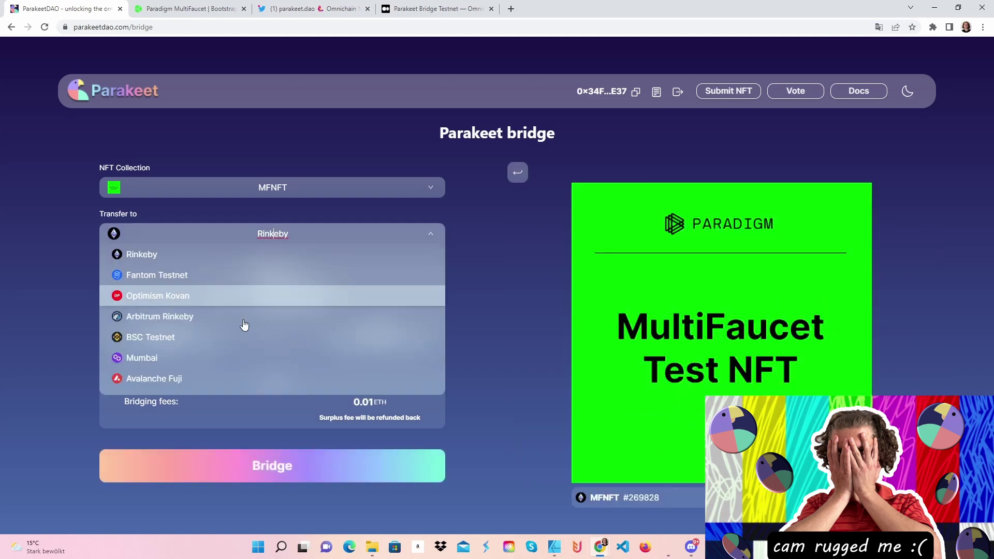
pyautogui.click(189, 361)
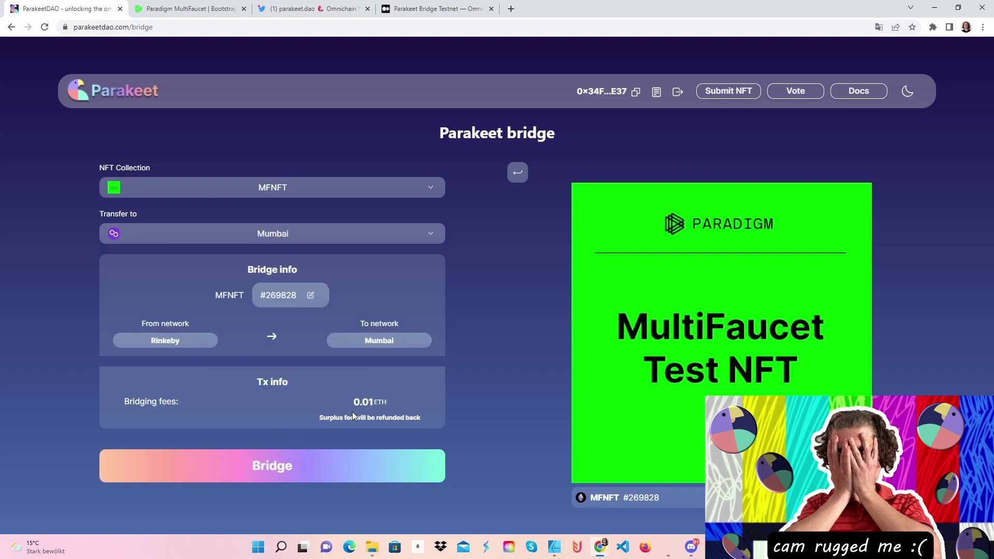
pyautogui.click(288, 469)
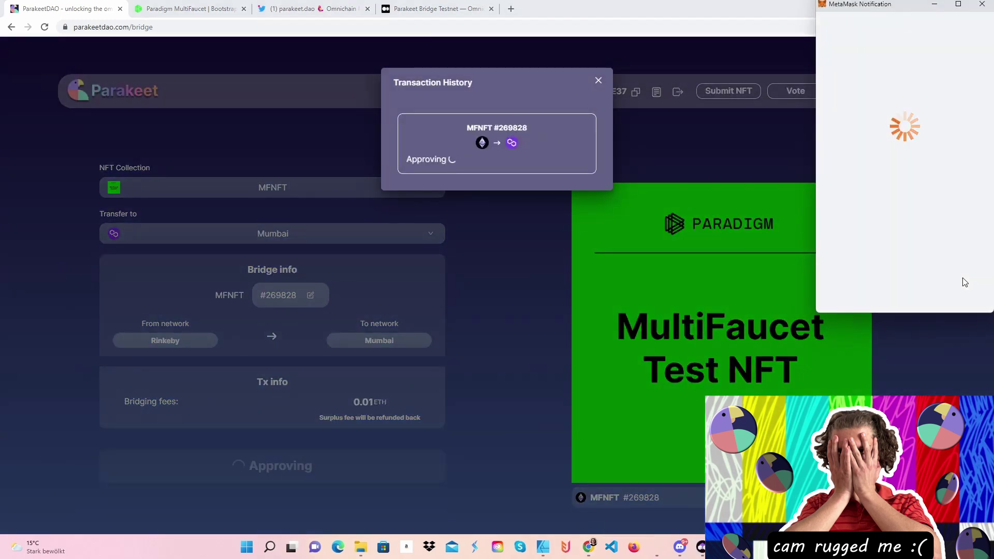
# Approve MetaMask access to MultiFaucet NFT #269828 for the $4.38 fee.
pyautogui.scroll(-2, 956, 259)
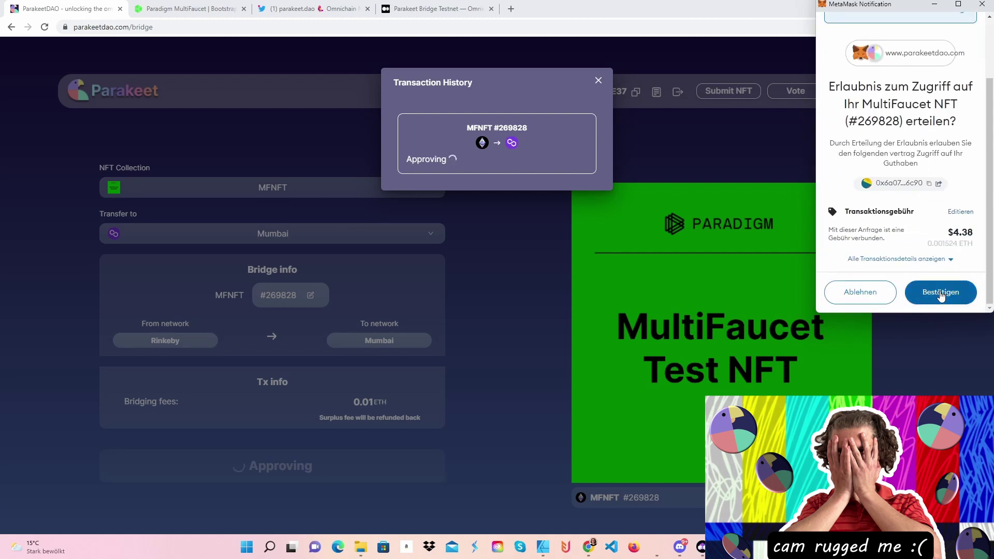
pyautogui.click(942, 293)
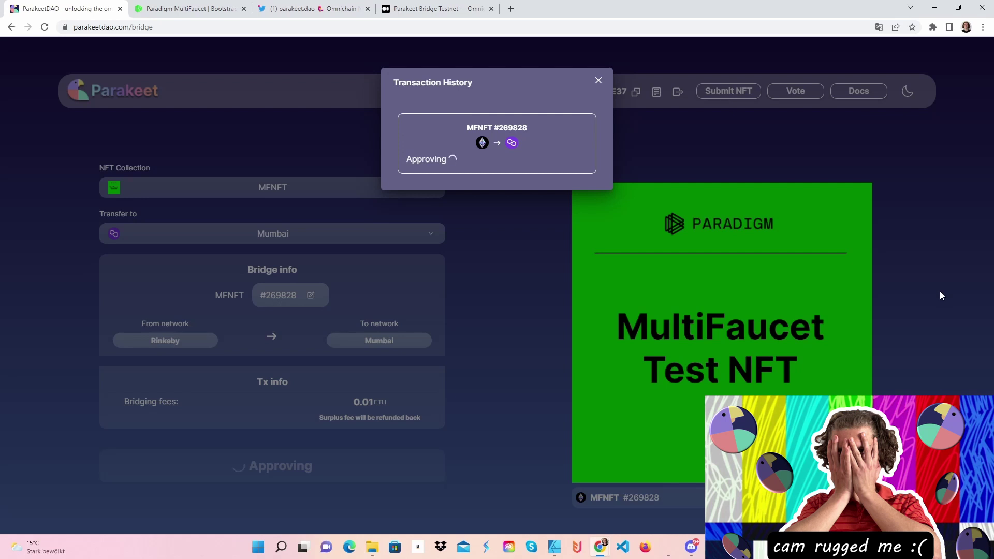
# Open your own Twitter profile and confirm the 0.01 ETH bridge transaction in MetaMask.
pyautogui.click(316, 9)
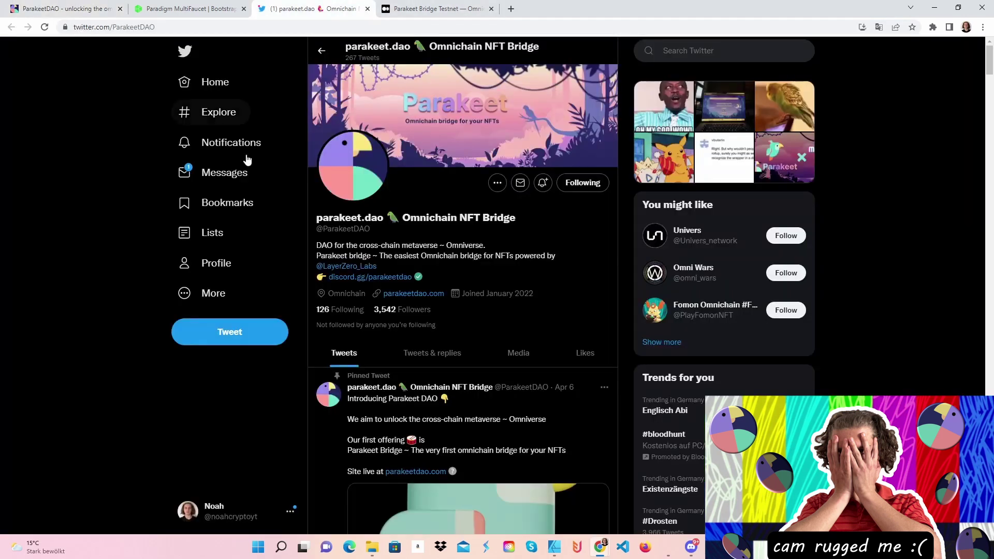
pyautogui.click(217, 265)
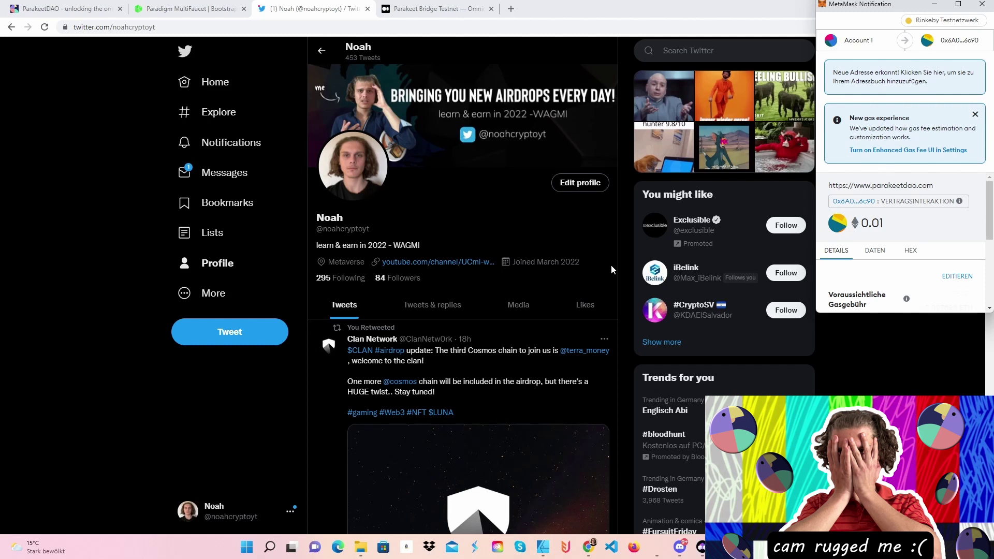
pyautogui.scroll(-3, 981, 206)
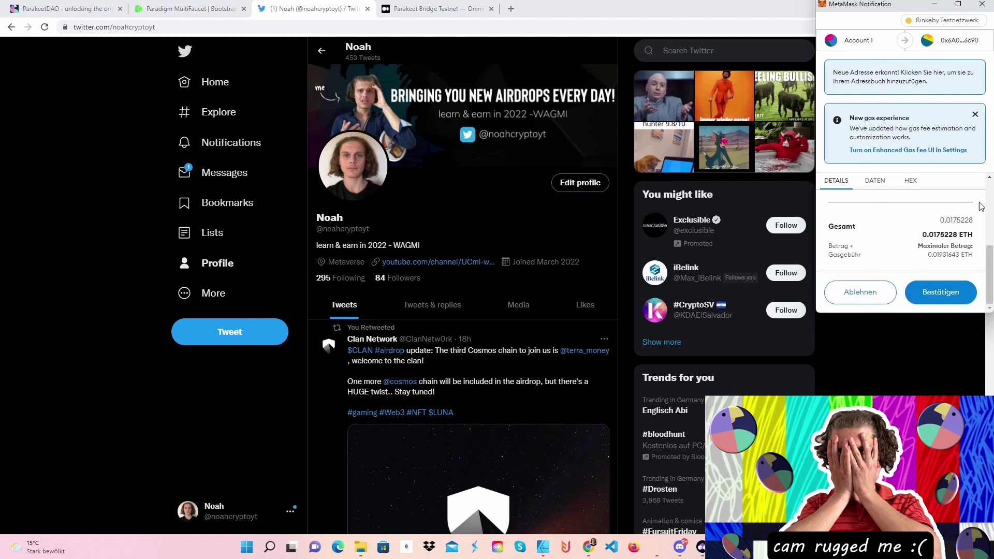
pyautogui.click(952, 291)
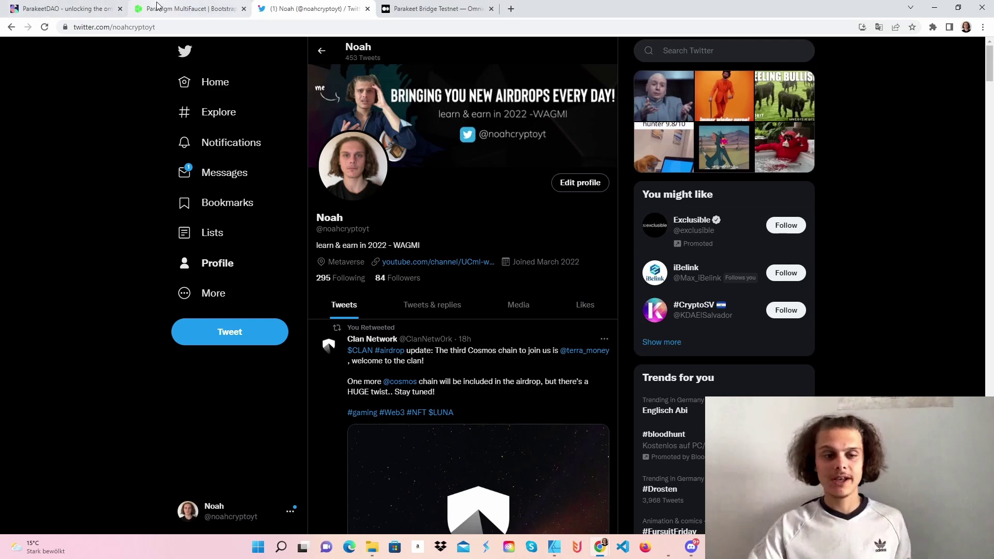
# Return to the ParakeetDAO bridge tab to see NFT #269828 Approved and Bridged to Mumbai.
pyautogui.click(65, 8)
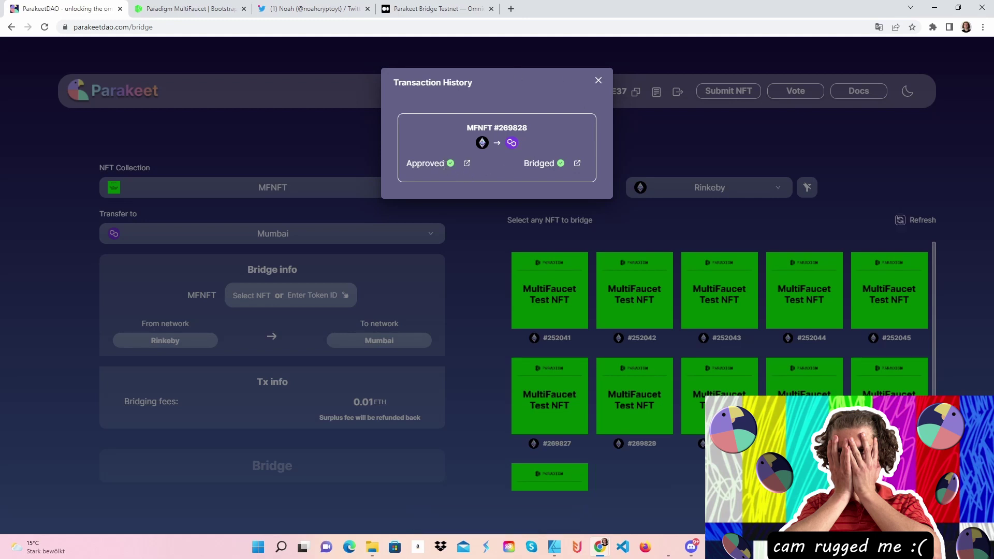
# Close Transaction History, set Transfer to back to Rinkeby, and clear the NFT list's network filter.
pyautogui.click(599, 80)
pyautogui.scroll(-1, 637, 259)
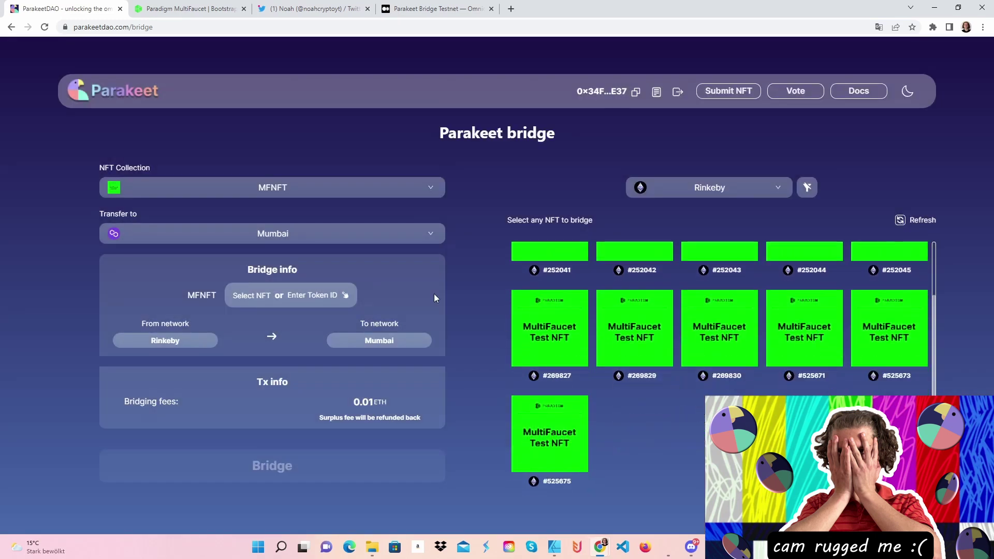
pyautogui.click(297, 234)
pyautogui.click(195, 257)
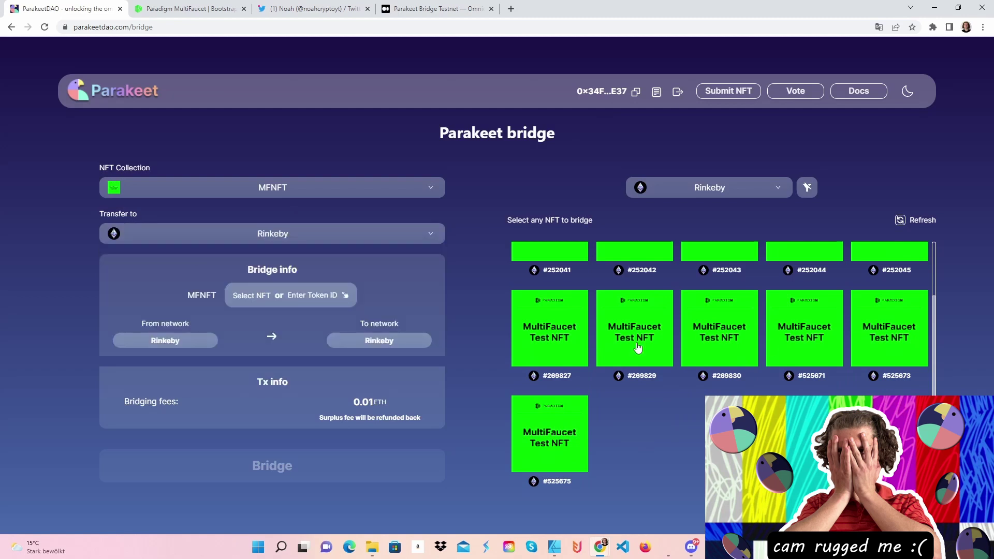
pyautogui.click(807, 187)
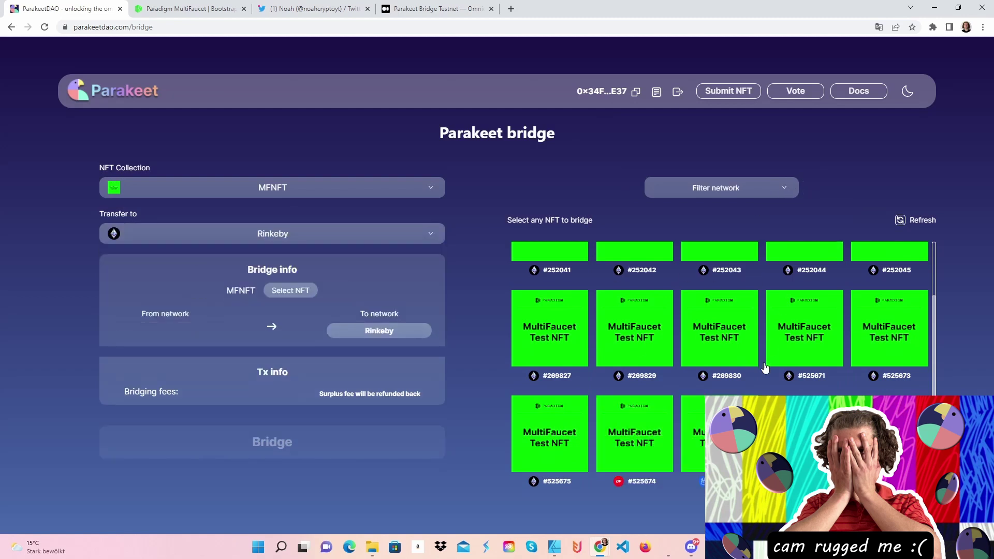